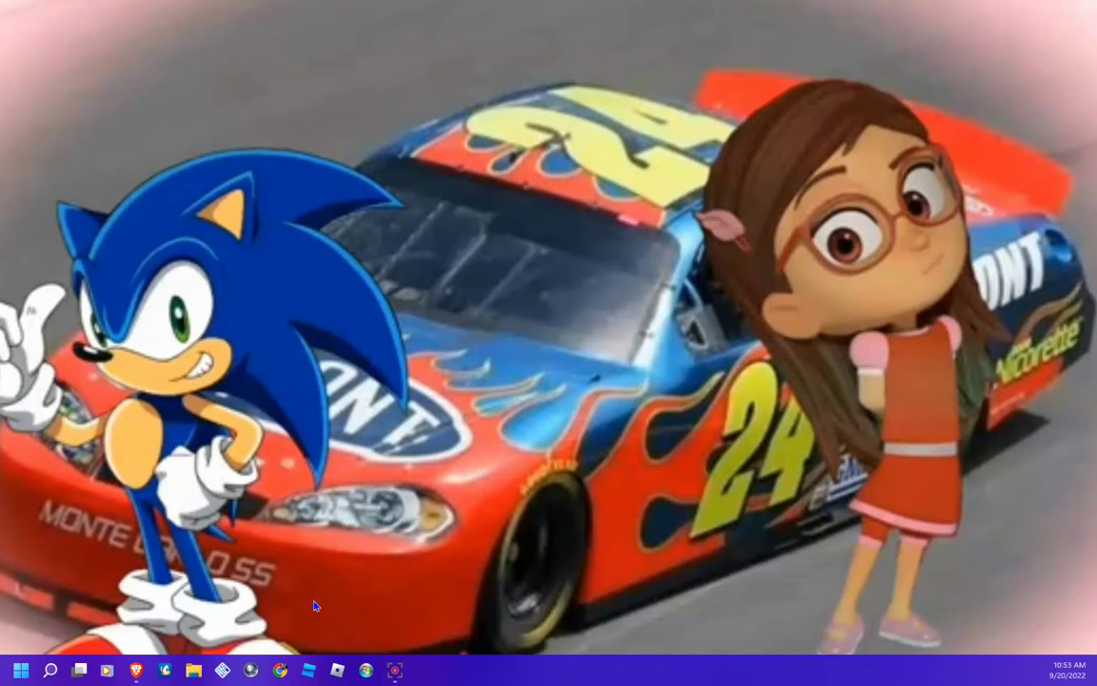
Bring up the browser window showing the YouTube channel and look over the channel's home page
{"action": "mouse_move", "coordinate": [138, 672]}
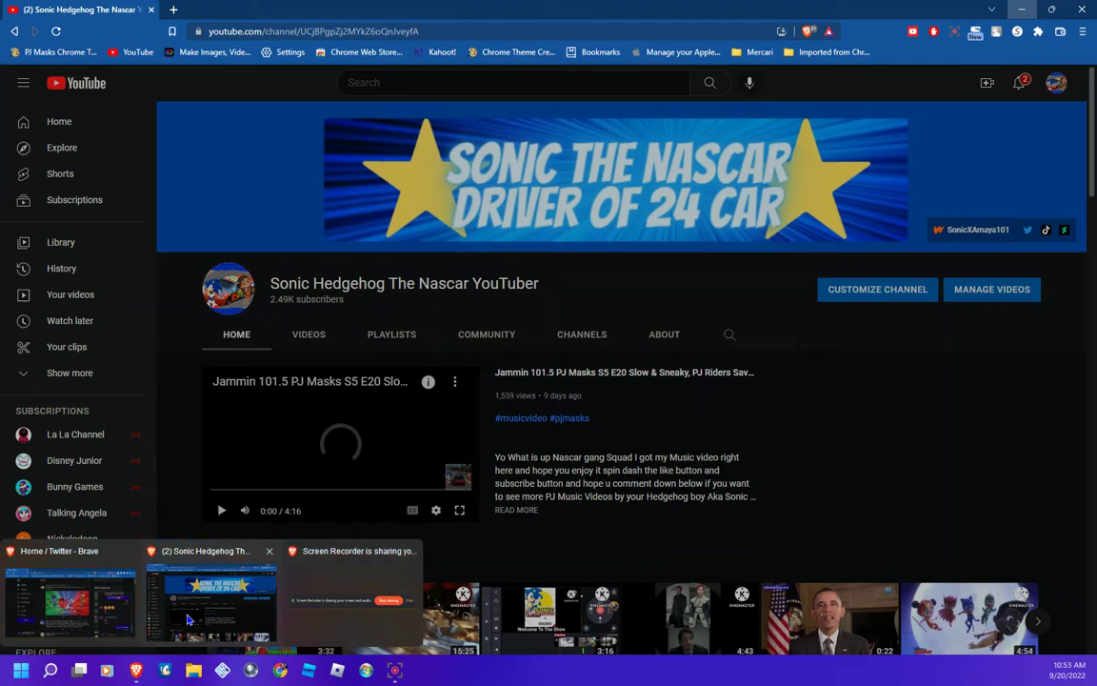
{"action": "left_click", "coordinate": [212, 600]}
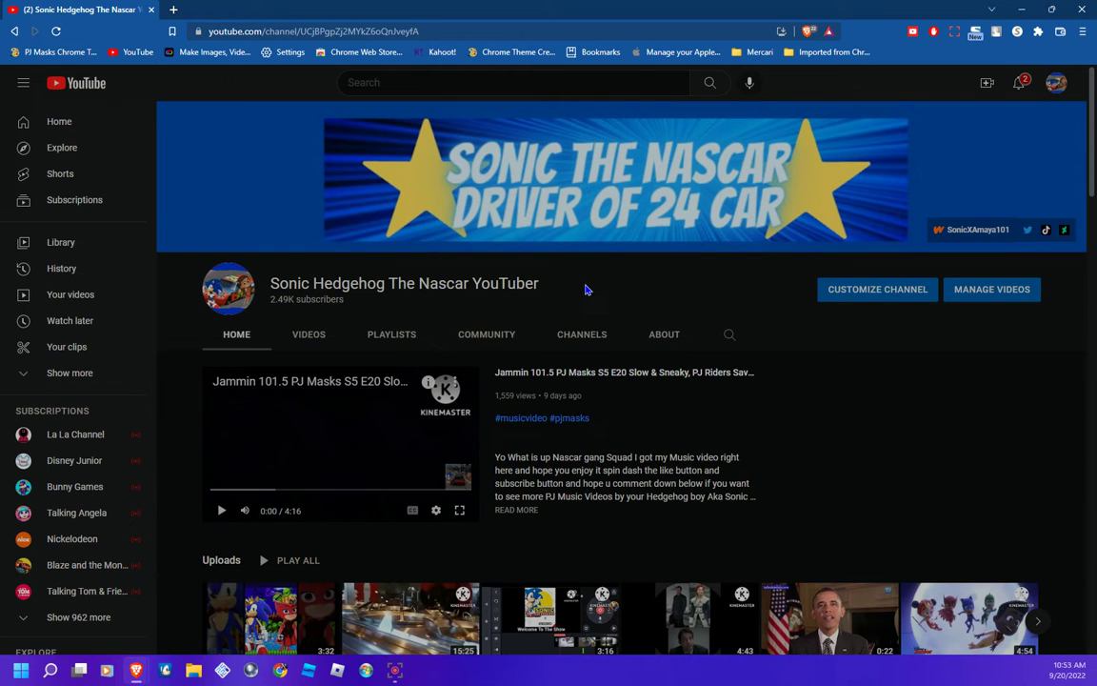
{"action": "scroll", "coordinate": [583, 289], "scroll_direction": "down", "scroll_amount": 3}
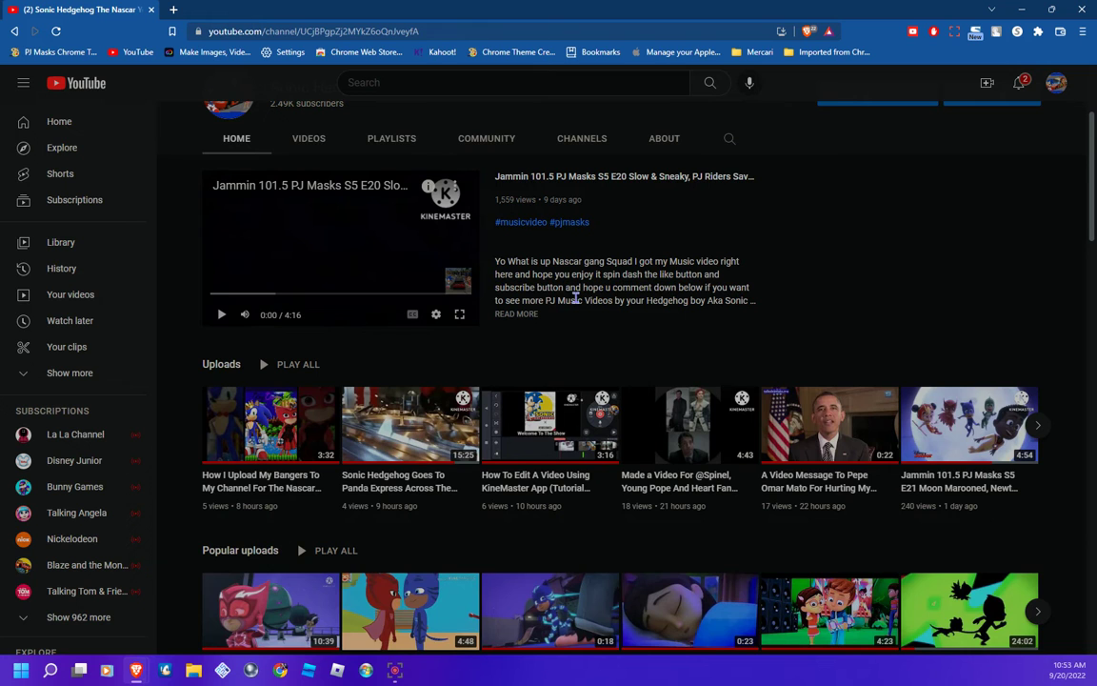
{"action": "scroll", "coordinate": [617, 356], "scroll_direction": "up", "scroll_amount": 2}
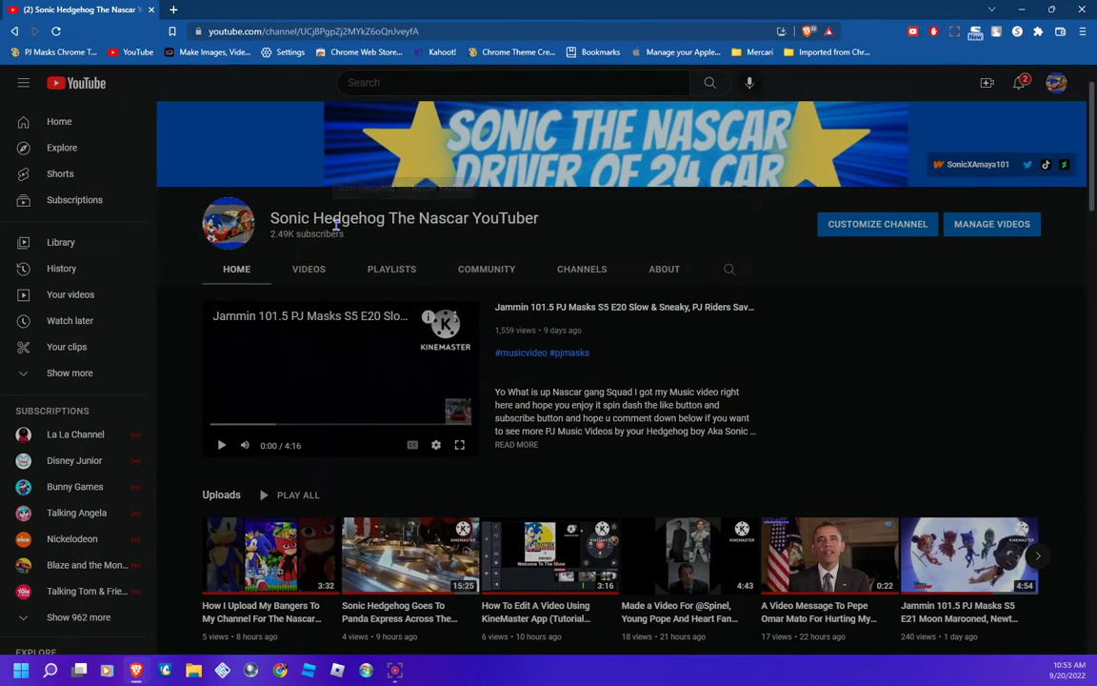
{"action": "scroll", "coordinate": [620, 271], "scroll_direction": "up", "scroll_amount": 1}
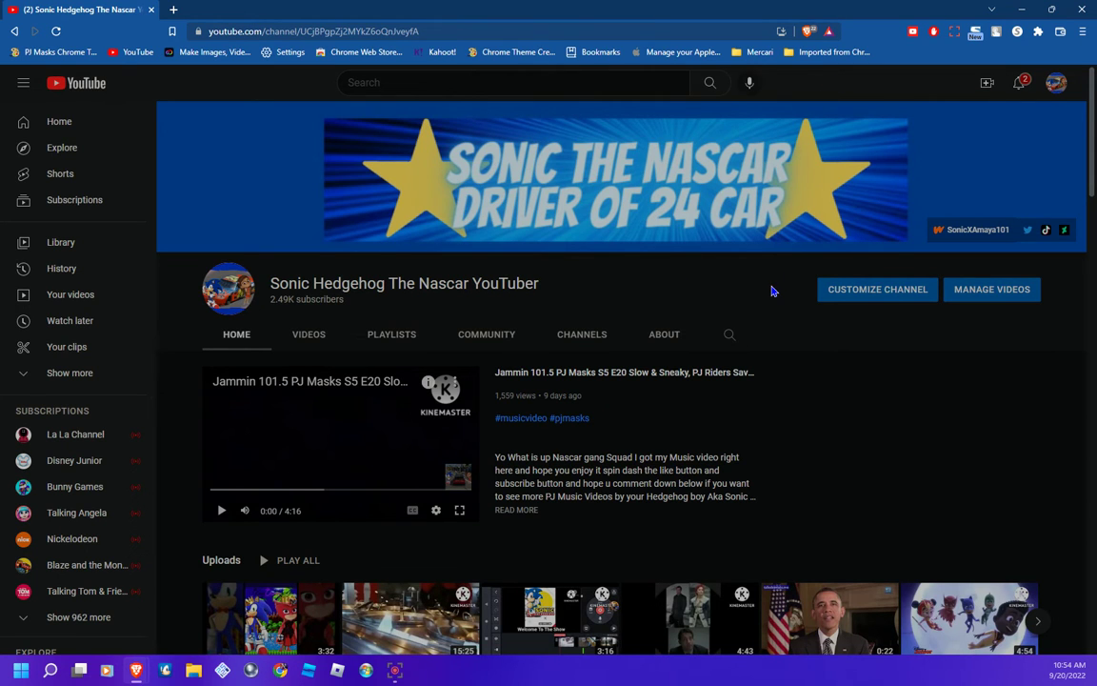
{"action": "scroll", "coordinate": [724, 346], "scroll_direction": "down", "scroll_amount": 3}
{"action": "scroll", "coordinate": [724, 346], "scroll_direction": "down", "scroll_amount": 2}
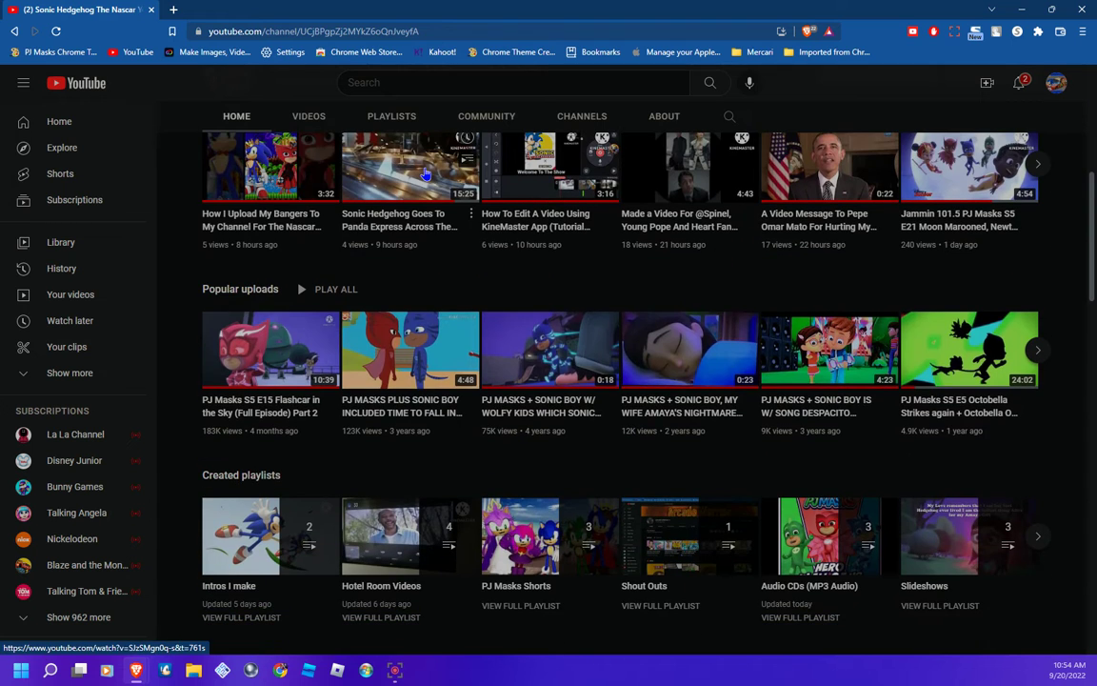
Open the channel's full list of videos and browse through the older uploads, returning to the newest ones
{"action": "left_click", "coordinate": [312, 119]}
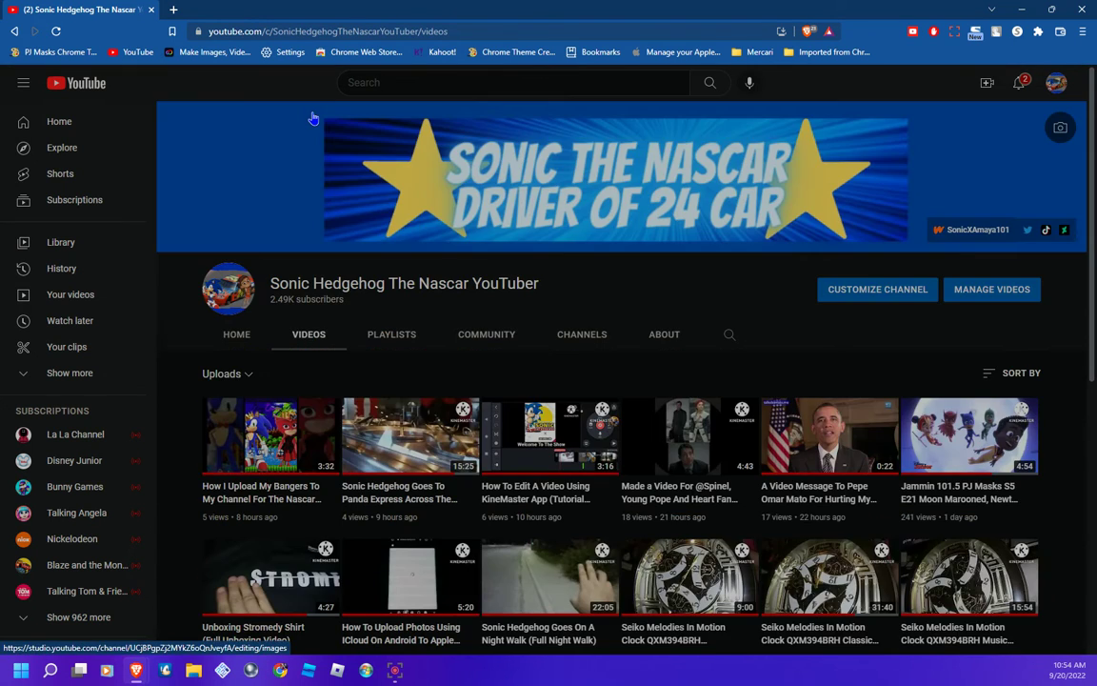
{"action": "scroll", "coordinate": [666, 300], "scroll_direction": "down", "scroll_amount": 2}
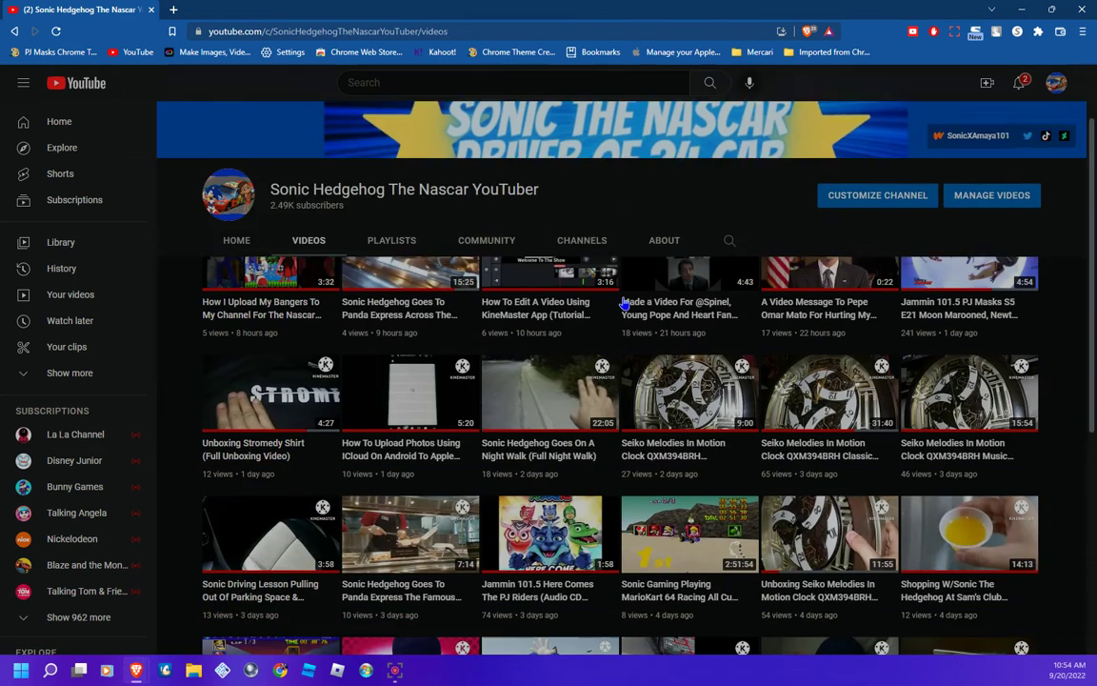
{"action": "scroll", "coordinate": [721, 312], "scroll_direction": "down", "scroll_amount": 3}
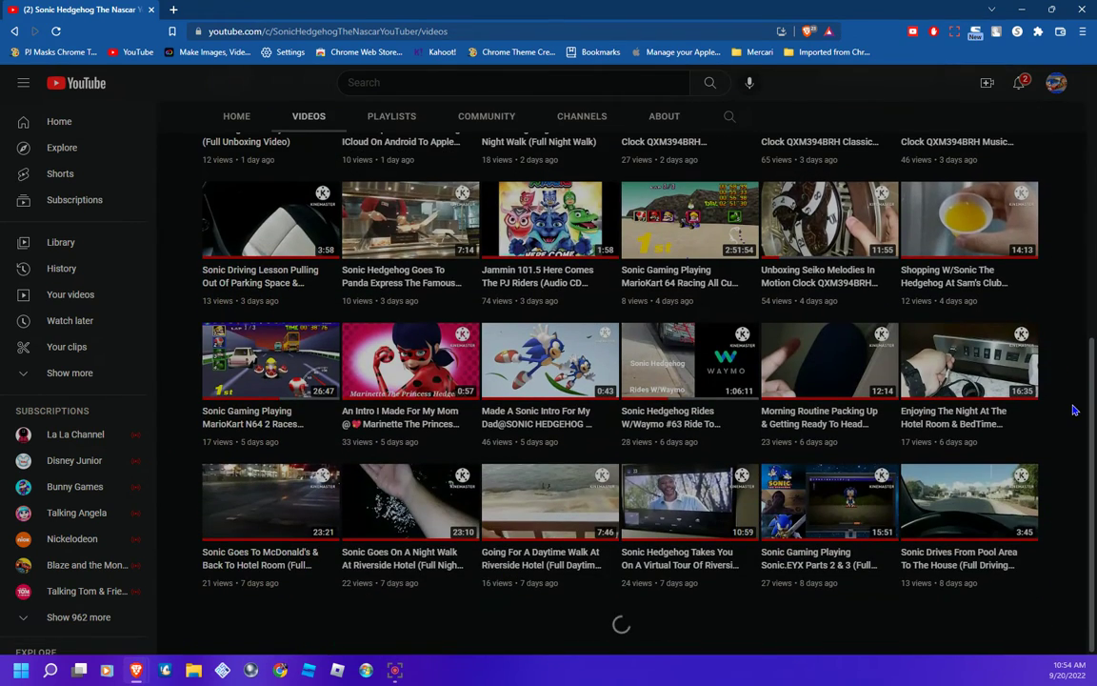
{"action": "scroll", "coordinate": [1073, 410], "scroll_direction": "down", "scroll_amount": 3}
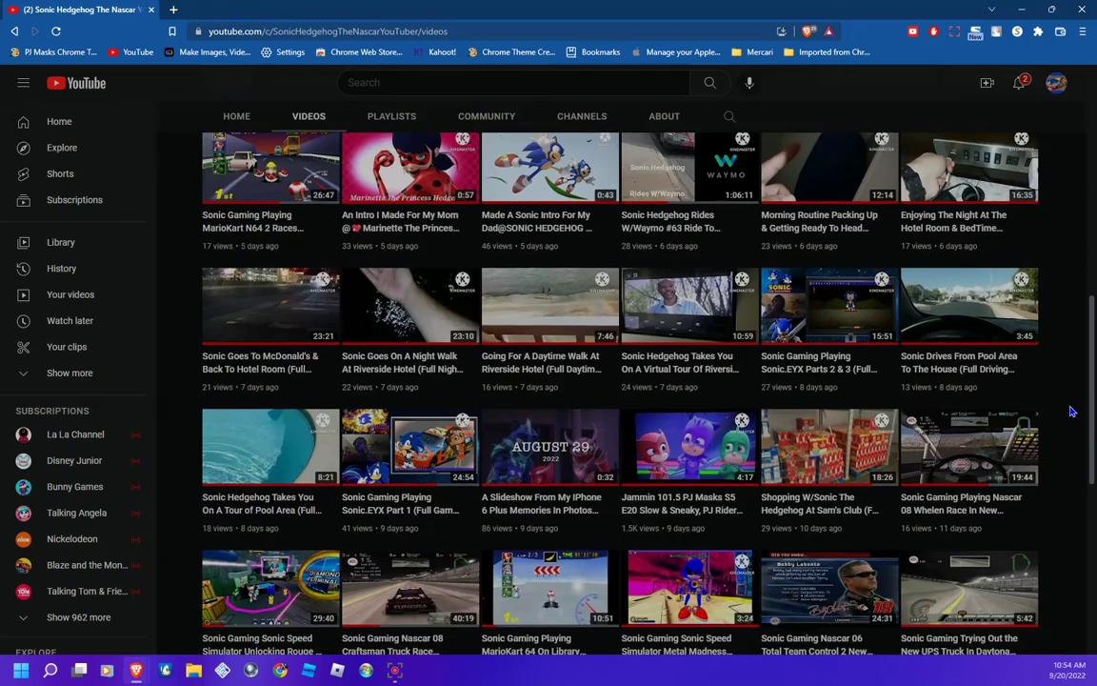
{"action": "scroll", "coordinate": [1072, 412], "scroll_direction": "down", "scroll_amount": 4}
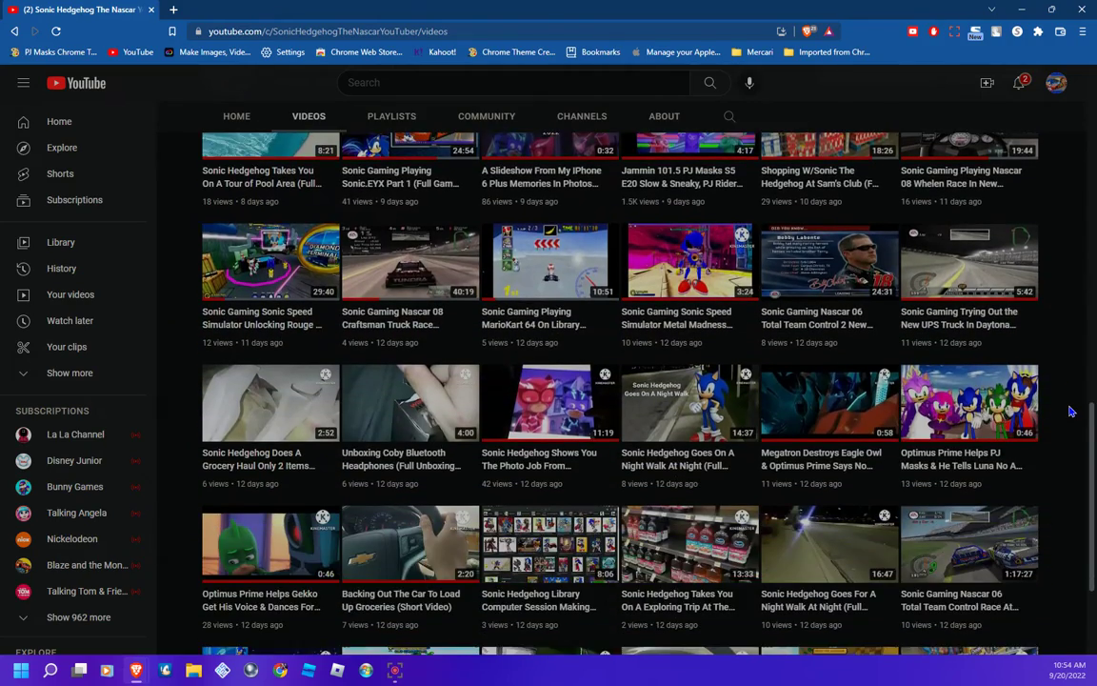
{"action": "scroll", "coordinate": [1069, 411], "scroll_direction": "down", "scroll_amount": 1}
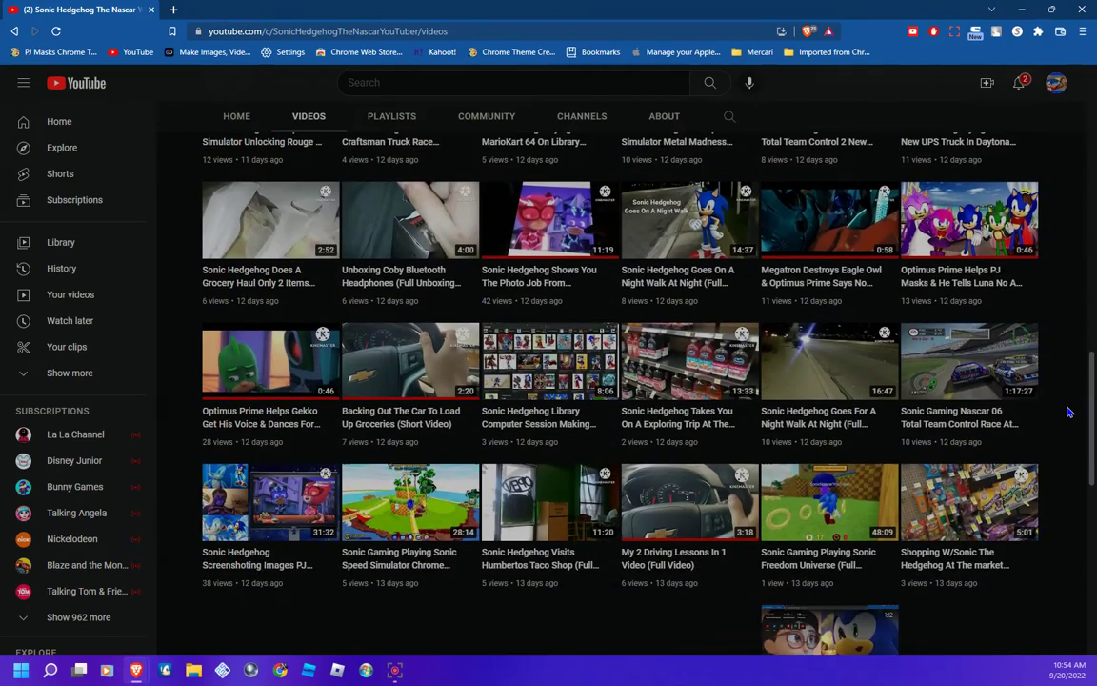
{"action": "scroll", "coordinate": [1069, 411], "scroll_direction": "down", "scroll_amount": 3}
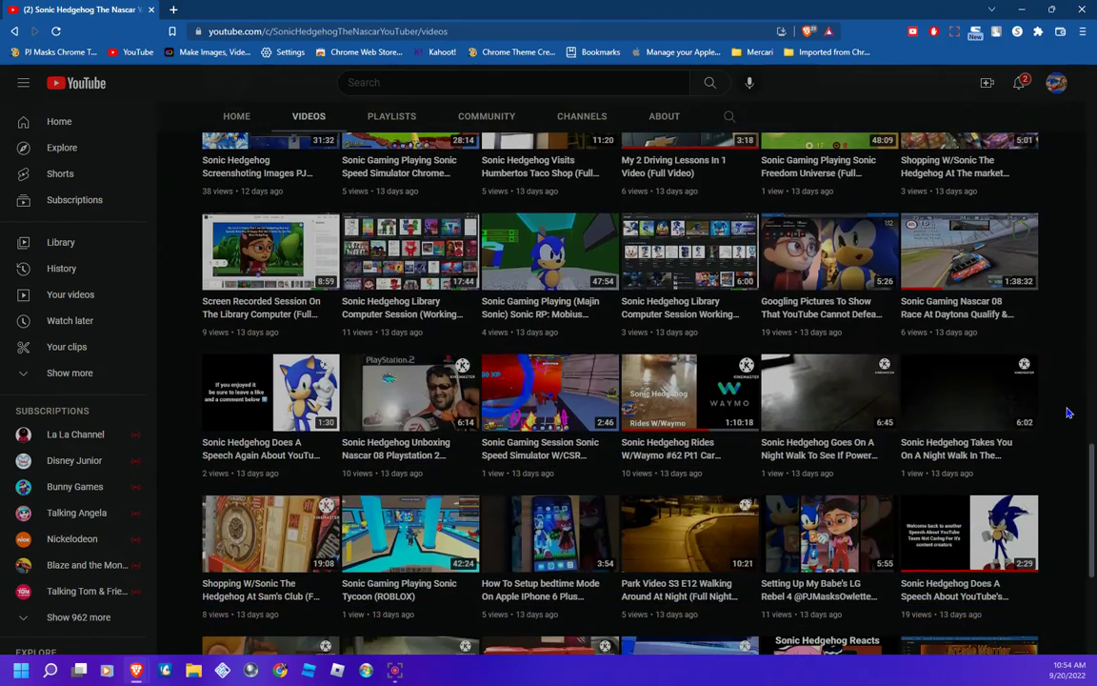
{"action": "scroll", "coordinate": [1069, 411], "scroll_direction": "down", "scroll_amount": 3}
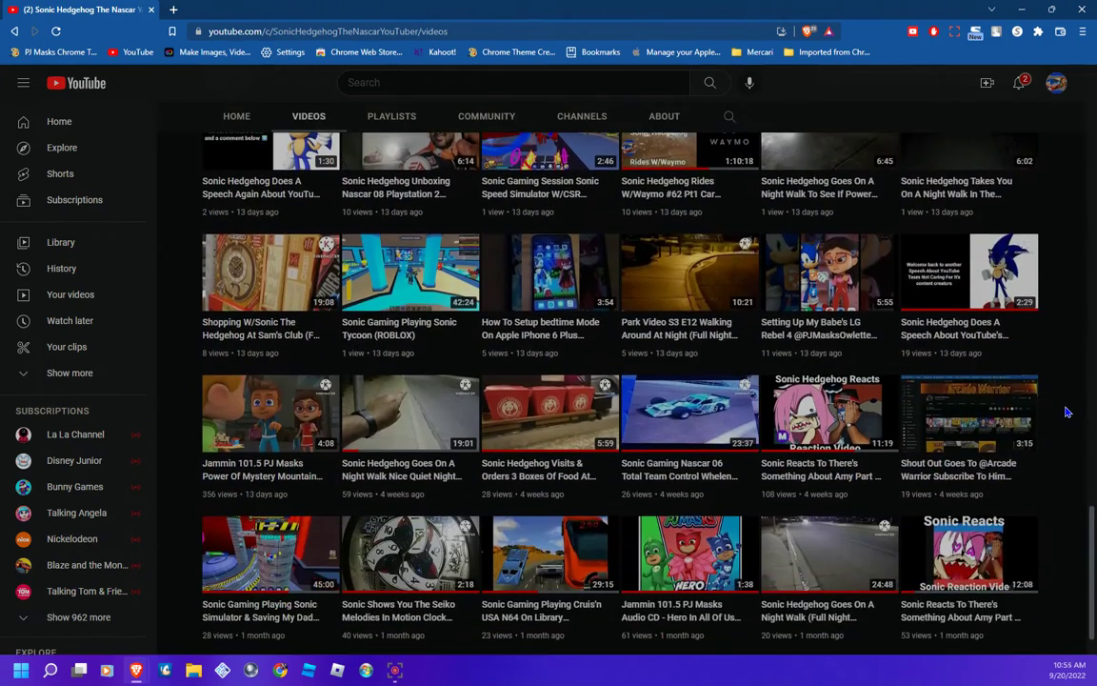
{"action": "scroll", "coordinate": [1067, 412], "scroll_direction": "down", "scroll_amount": 1}
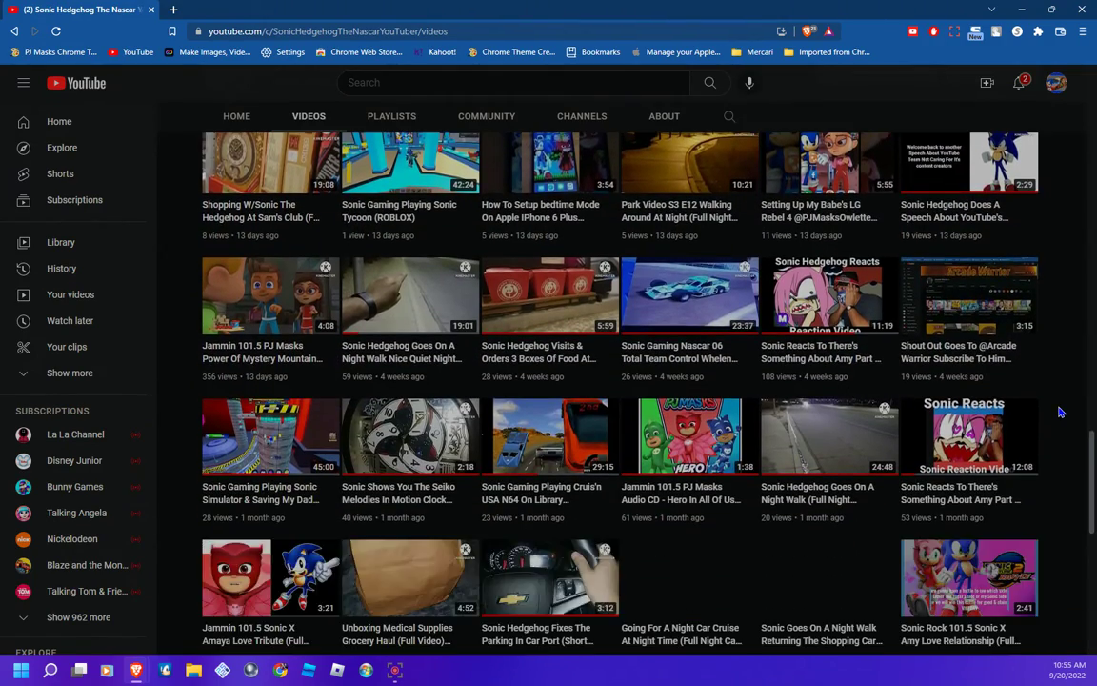
{"action": "scroll", "coordinate": [1063, 412], "scroll_direction": "down", "scroll_amount": 1}
{"action": "scroll", "coordinate": [1060, 415], "scroll_direction": "down", "scroll_amount": 2}
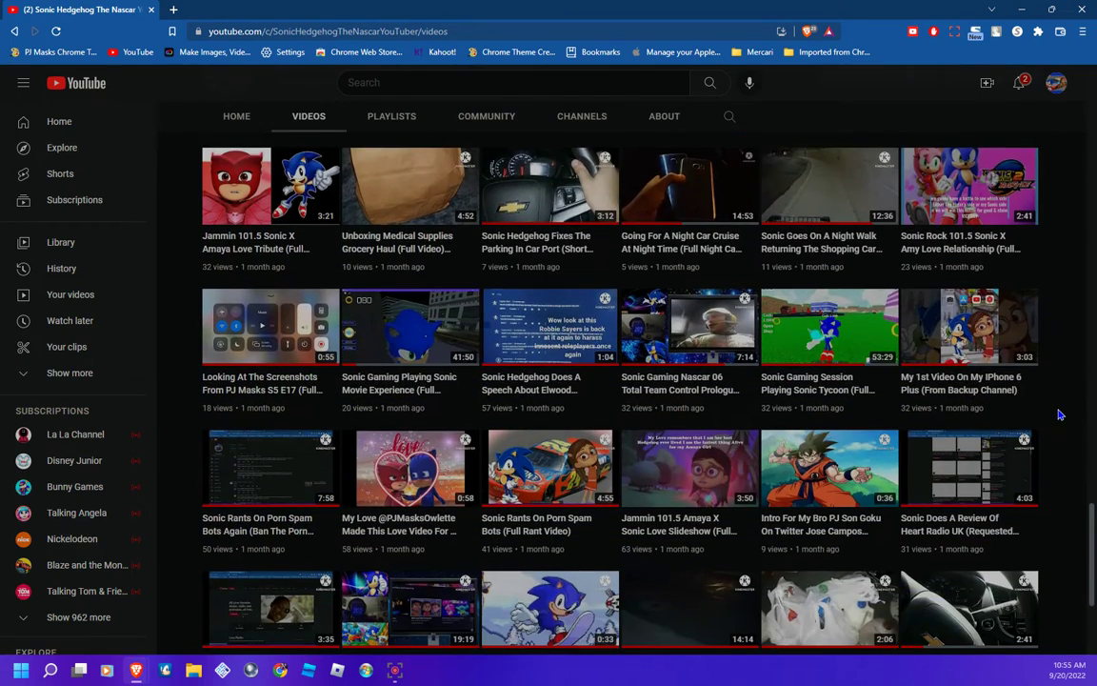
{"action": "scroll", "coordinate": [1061, 414], "scroll_direction": "down", "scroll_amount": 1}
{"action": "scroll", "coordinate": [1060, 414], "scroll_direction": "down", "scroll_amount": 1}
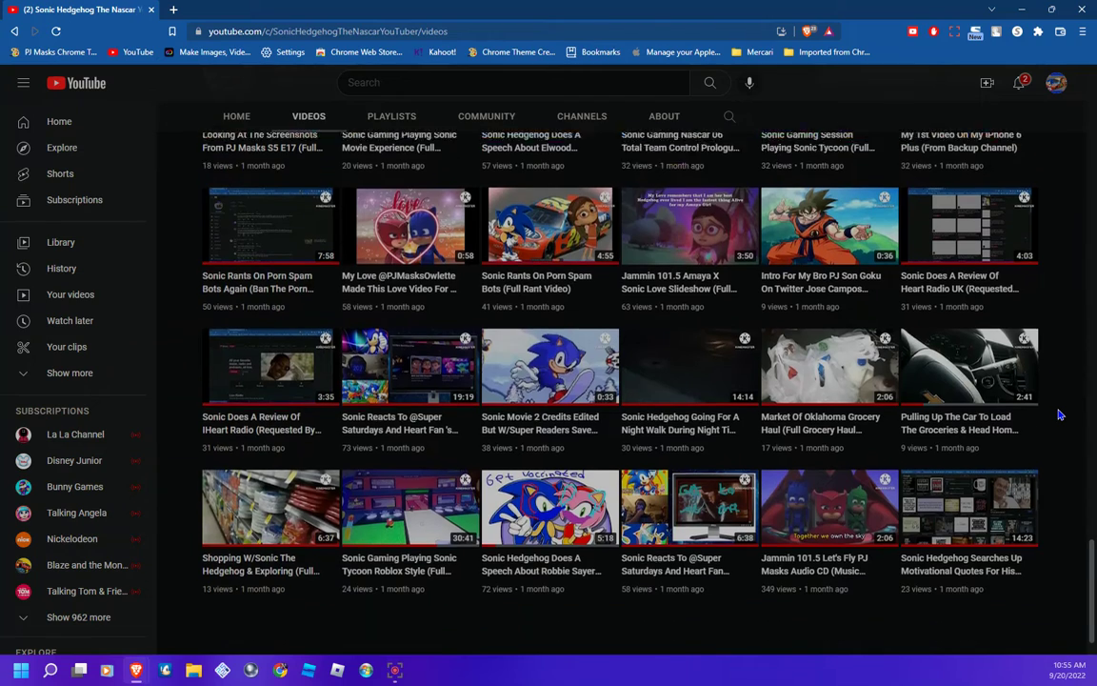
{"action": "scroll", "coordinate": [1060, 414], "scroll_direction": "down", "scroll_amount": 1}
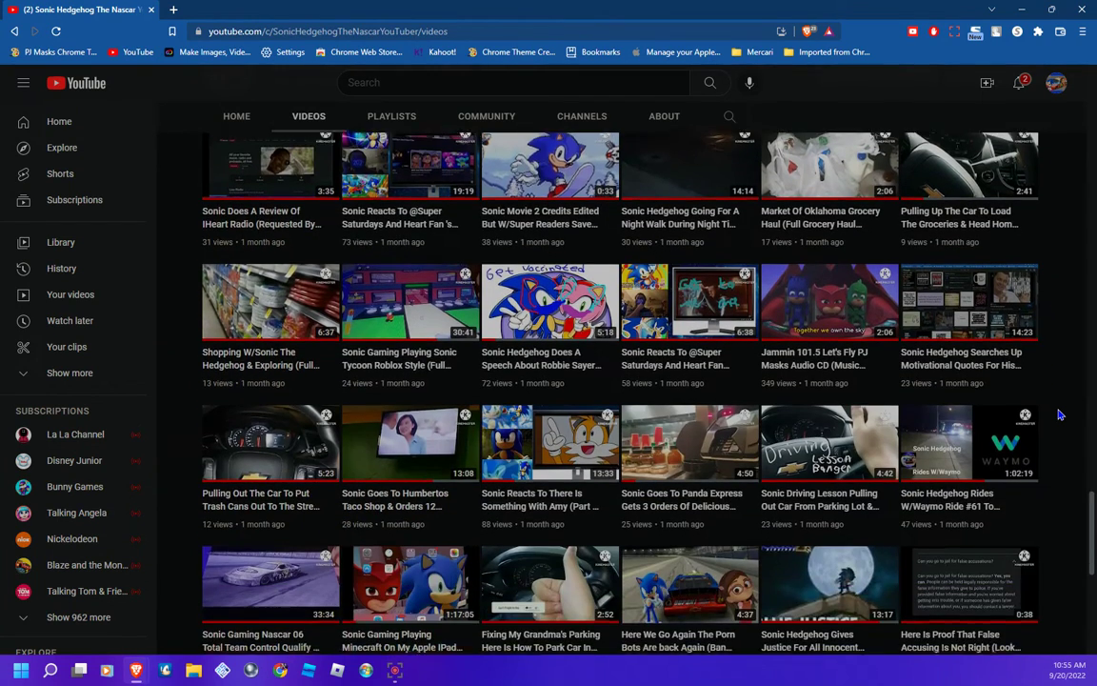
{"action": "scroll", "coordinate": [1060, 414], "scroll_direction": "down", "scroll_amount": 3}
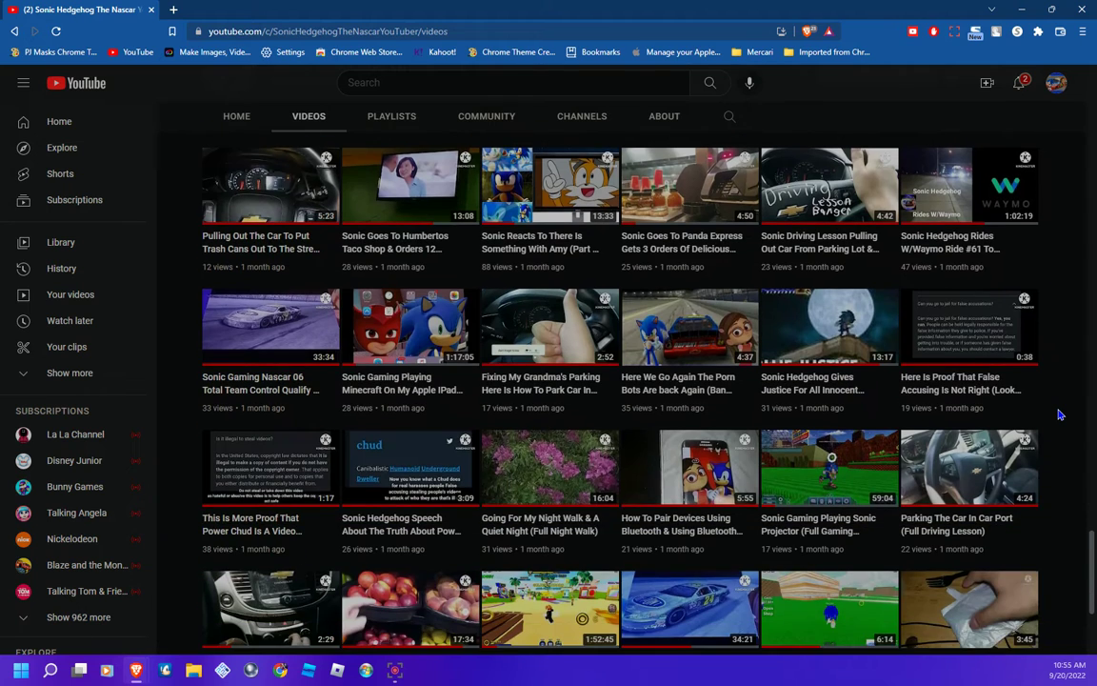
{"action": "scroll", "coordinate": [1060, 415], "scroll_direction": "down", "scroll_amount": 1}
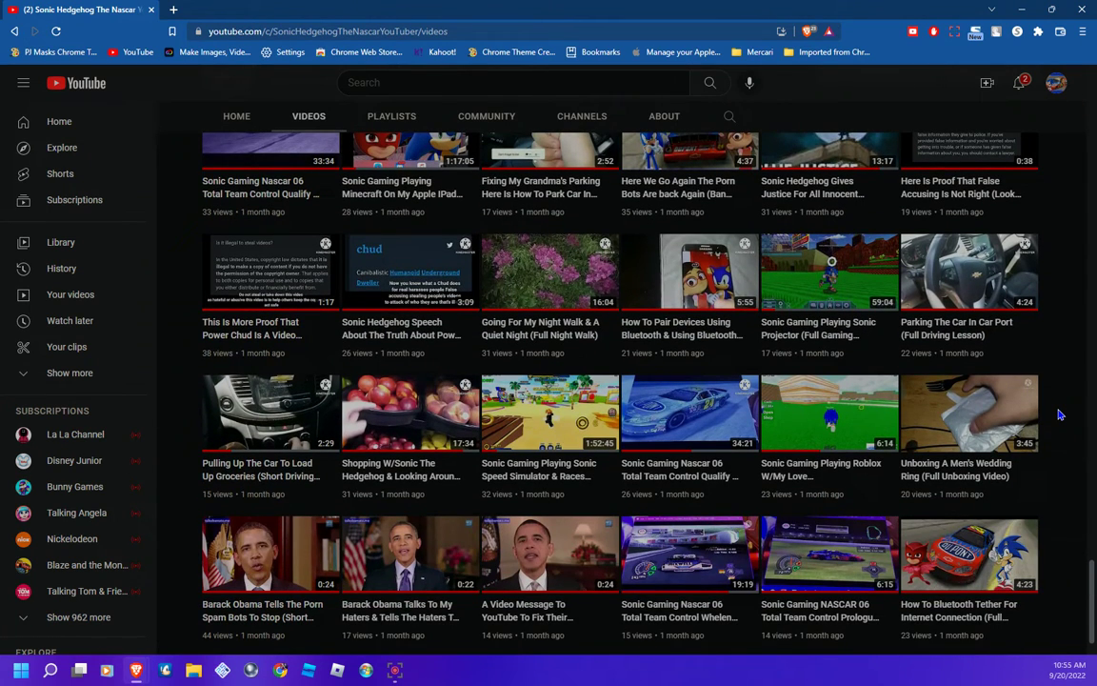
{"action": "scroll", "coordinate": [1061, 414], "scroll_direction": "down", "scroll_amount": 1}
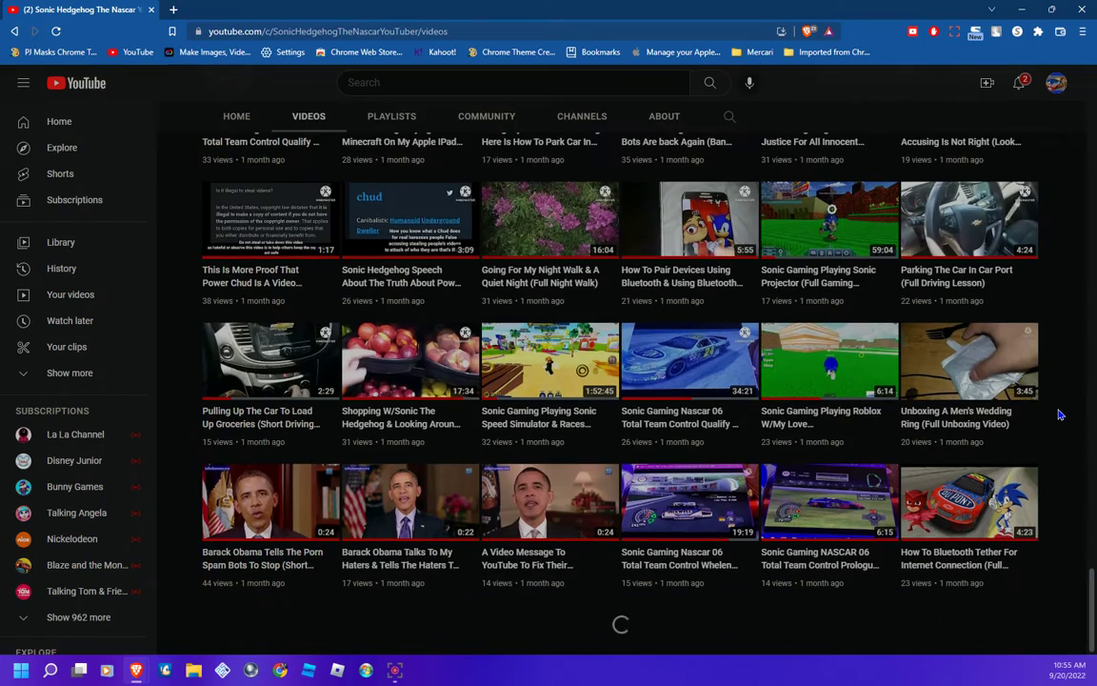
{"action": "scroll", "coordinate": [1060, 415], "scroll_direction": "down", "scroll_amount": 3}
{"action": "scroll", "coordinate": [1060, 415], "scroll_direction": "up", "scroll_amount": 4}
{"action": "scroll", "coordinate": [1061, 415], "scroll_direction": "up", "scroll_amount": 20}
{"action": "scroll", "coordinate": [1060, 414], "scroll_direction": "up", "scroll_amount": 20}
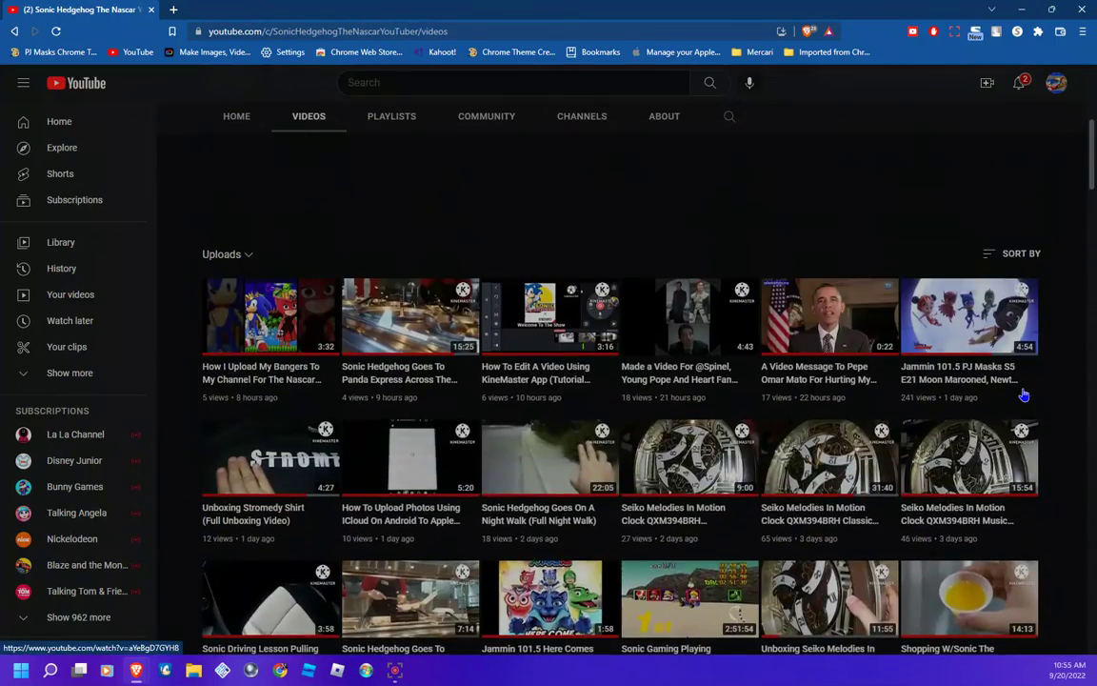
{"action": "scroll", "coordinate": [1025, 396], "scroll_direction": "up", "scroll_amount": 3}
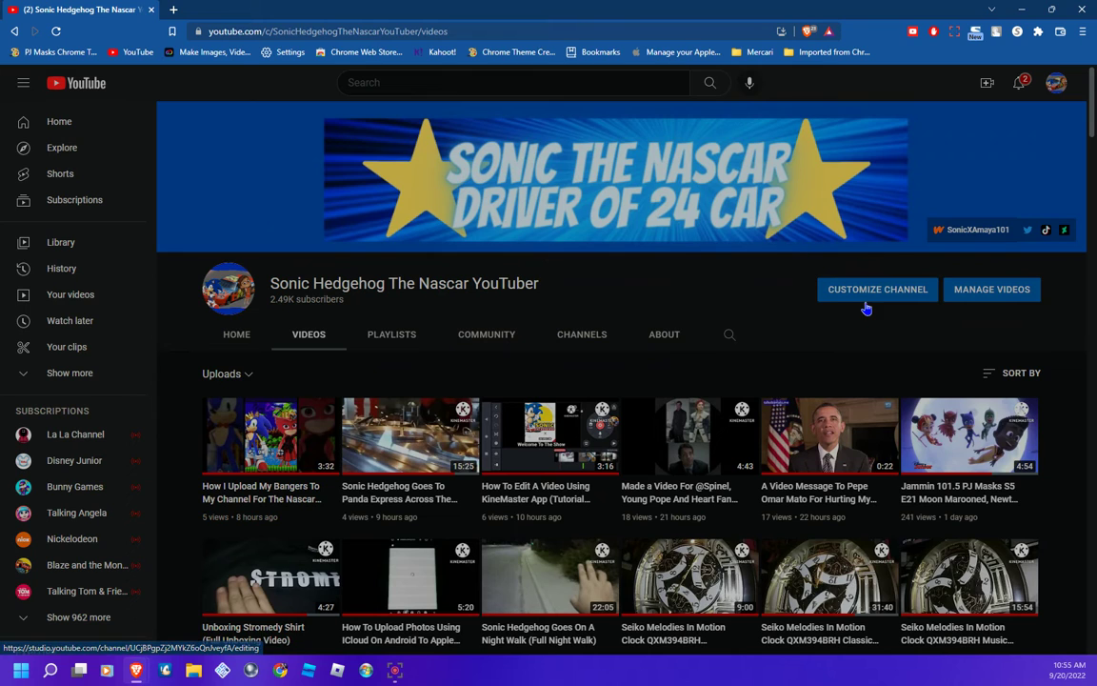
Open the channel's customization page in YouTube Studio
{"action": "left_click", "coordinate": [1058, 84]}
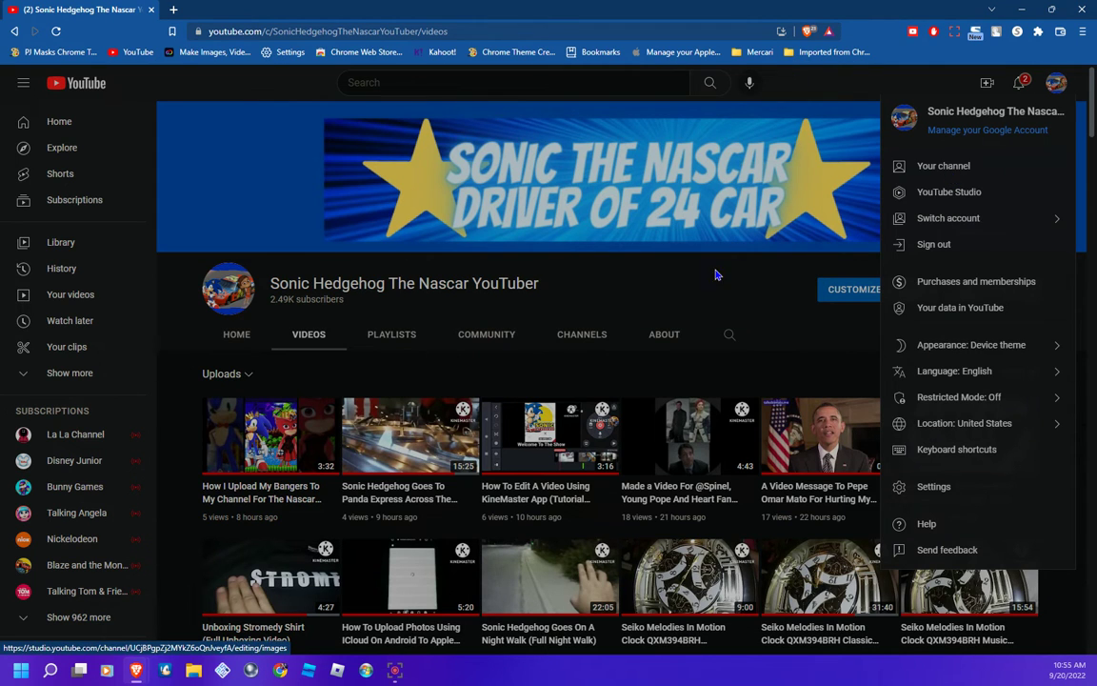
{"action": "left_click", "coordinate": [609, 288]}
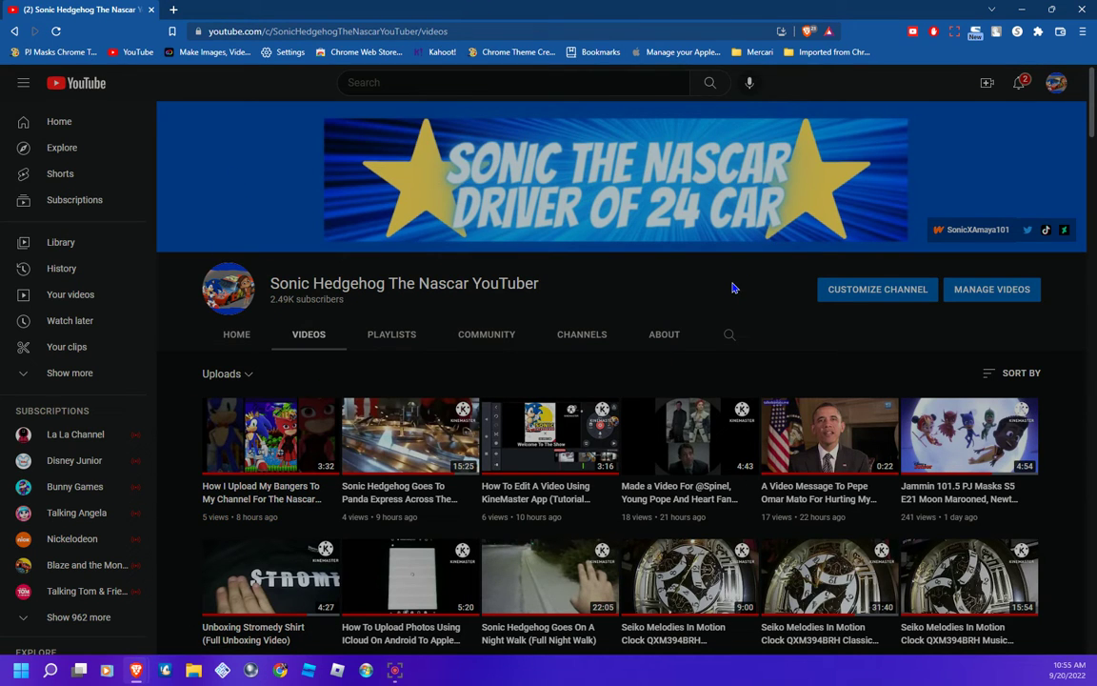
{"action": "left_click", "coordinate": [877, 299]}
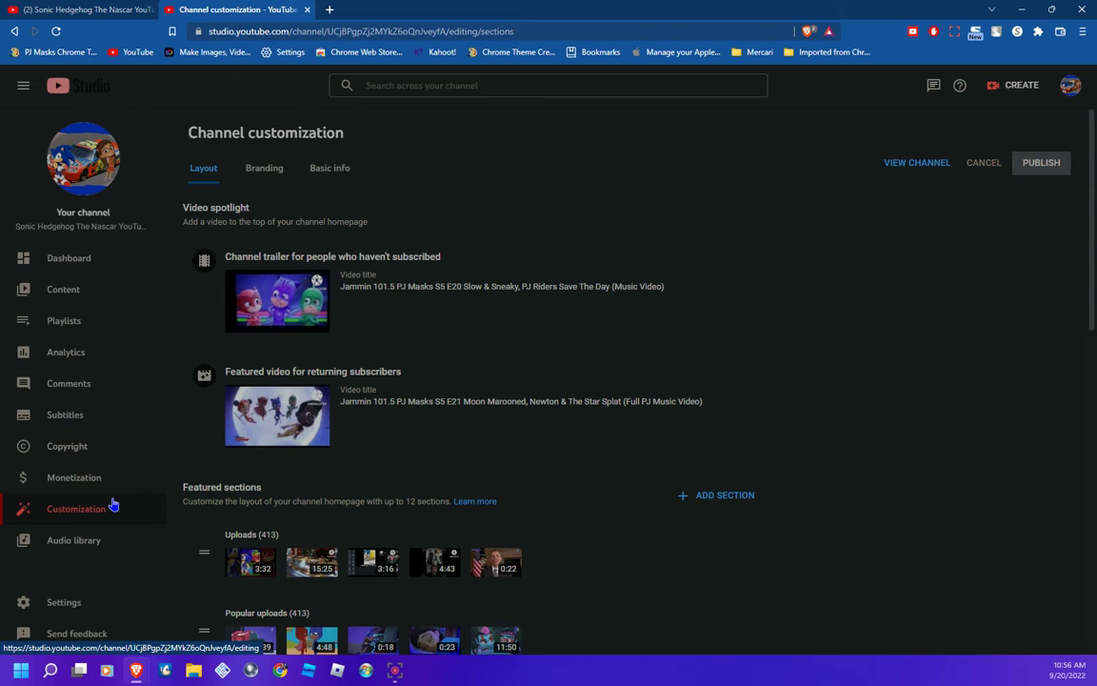
Open the Studio settings and review the upload defaults, covering both the basic info and the advanced settings
{"action": "left_click", "coordinate": [64, 603]}
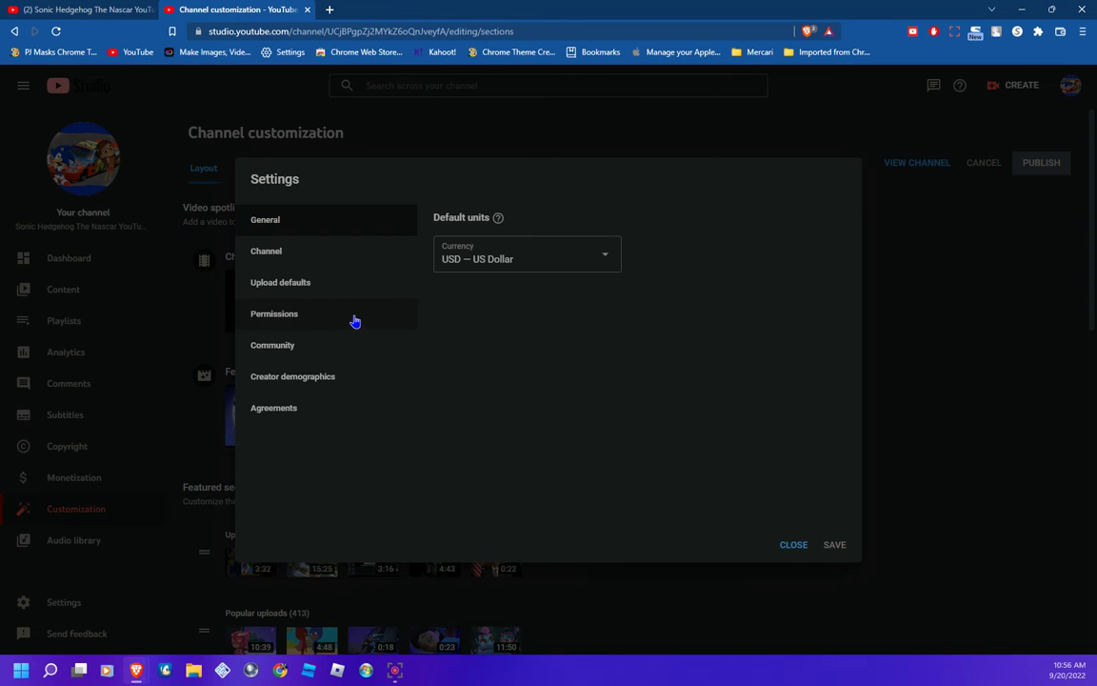
{"action": "left_click", "coordinate": [292, 295]}
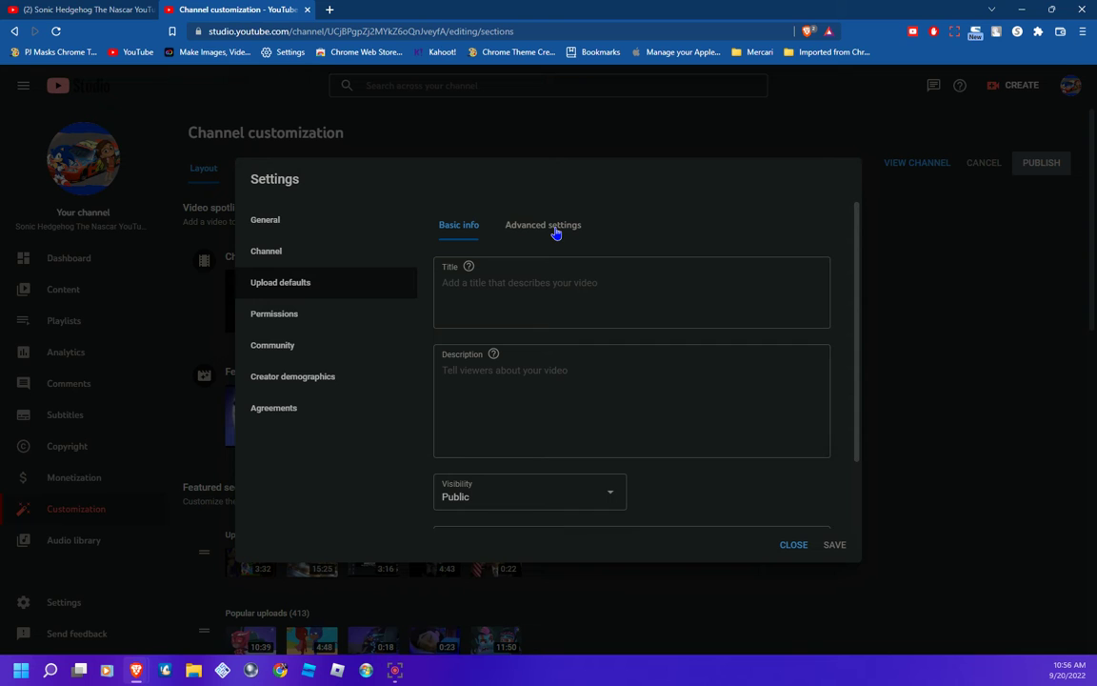
{"action": "scroll", "coordinate": [533, 372], "scroll_direction": "down", "scroll_amount": 2}
{"action": "scroll", "coordinate": [533, 373], "scroll_direction": "up", "scroll_amount": 2}
{"action": "left_click", "coordinate": [548, 234]}
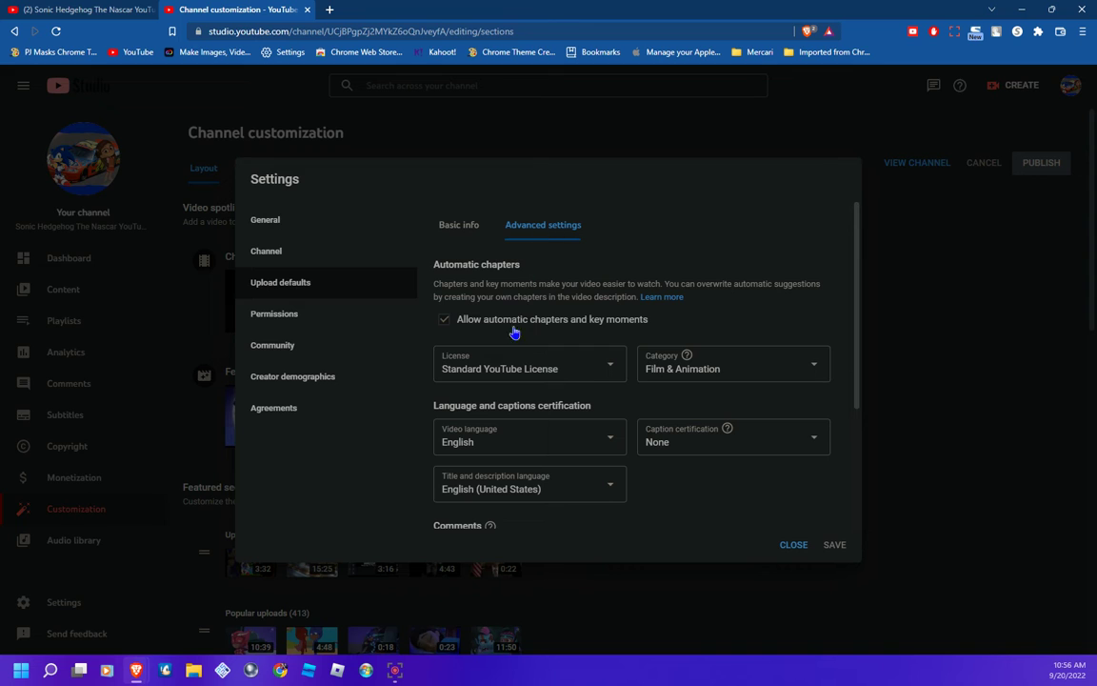
{"action": "scroll", "coordinate": [515, 355], "scroll_direction": "down", "scroll_amount": 1}
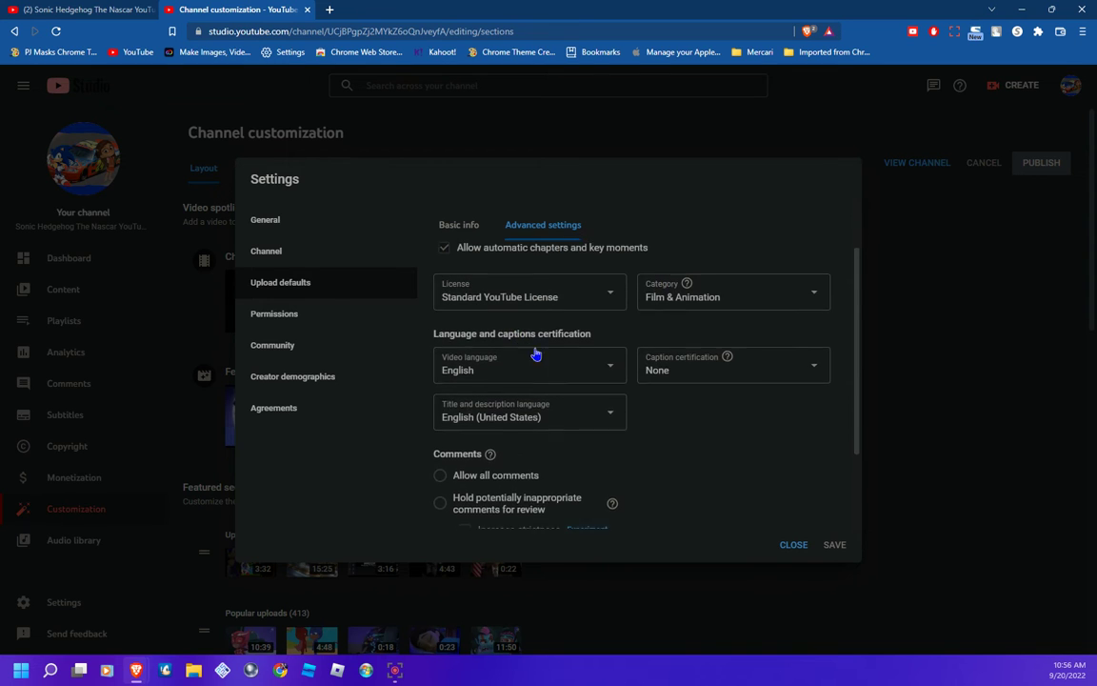
{"action": "scroll", "coordinate": [559, 356], "scroll_direction": "down", "scroll_amount": 1}
{"action": "scroll", "coordinate": [563, 415], "scroll_direction": "down", "scroll_amount": 1}
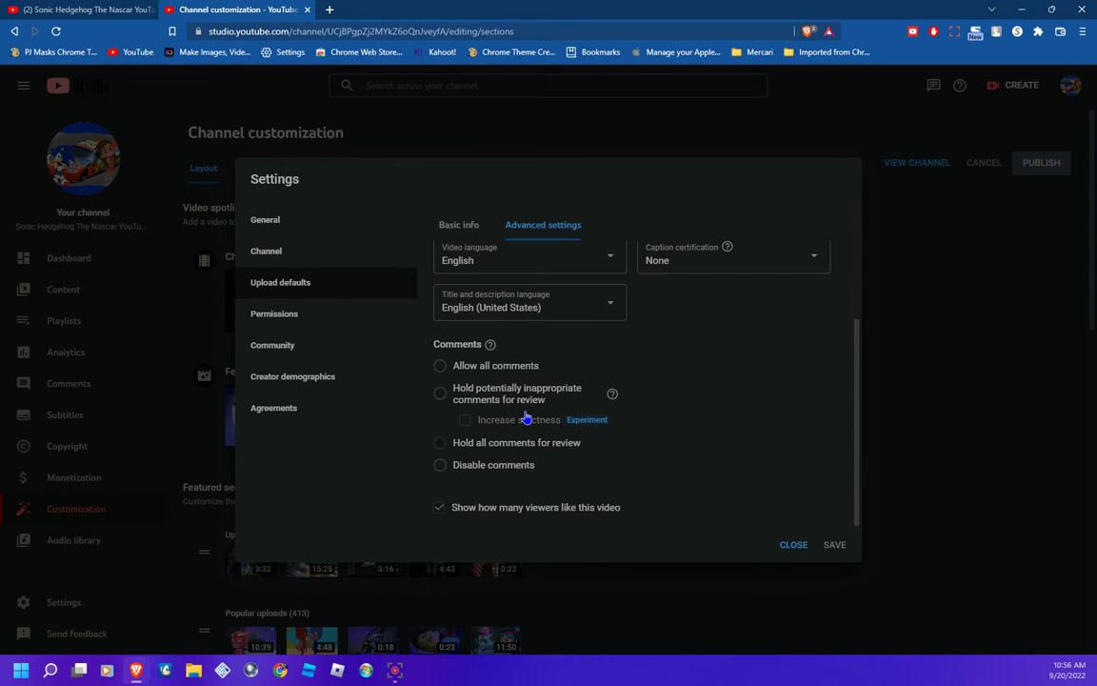
{"action": "scroll", "coordinate": [526, 416], "scroll_direction": "up", "scroll_amount": 3}
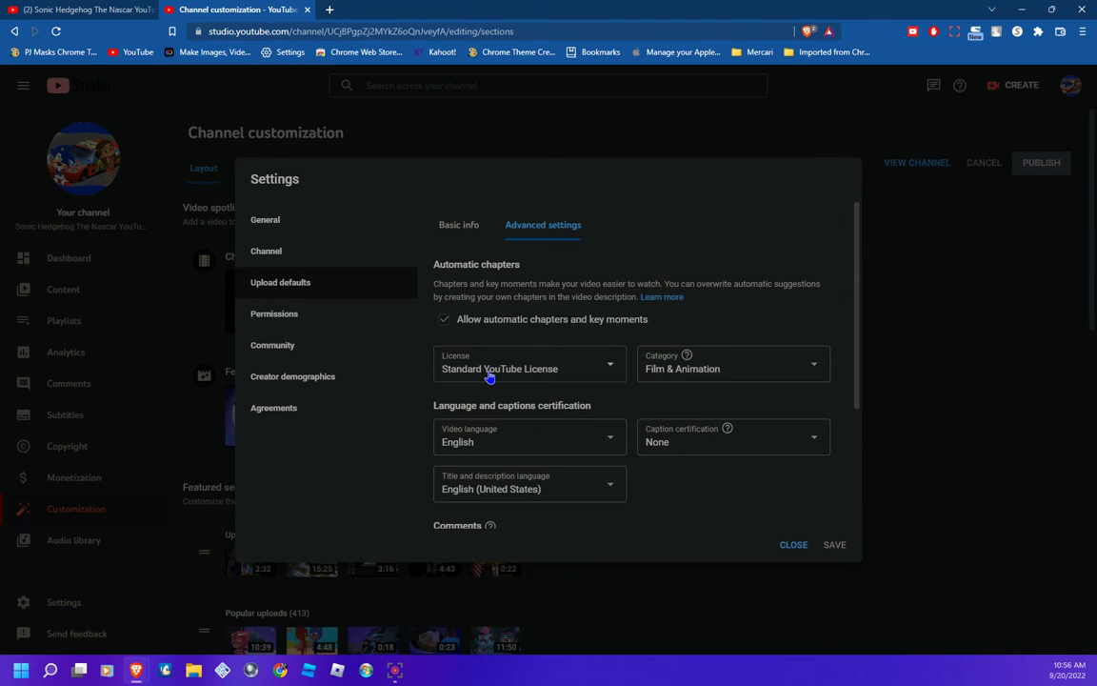
{"action": "scroll", "coordinate": [490, 375], "scroll_direction": "down", "scroll_amount": 2}
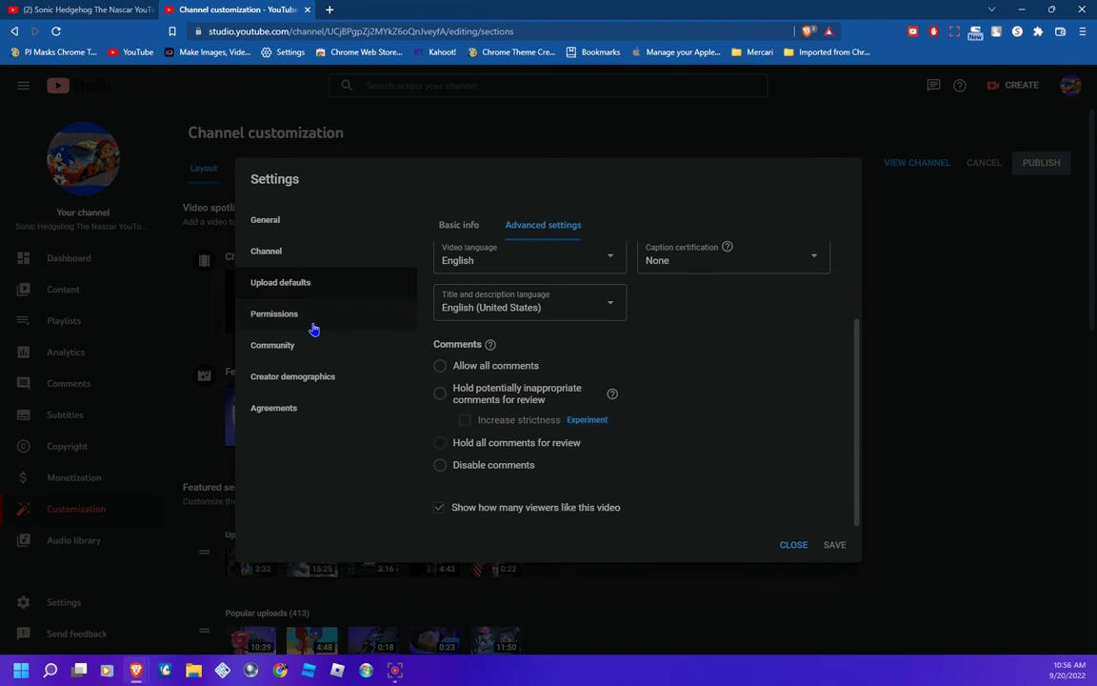
Review the channel's basic and advanced settings, try the audience option for a channel not made for kids, and discard the change
{"action": "left_click", "coordinate": [307, 253]}
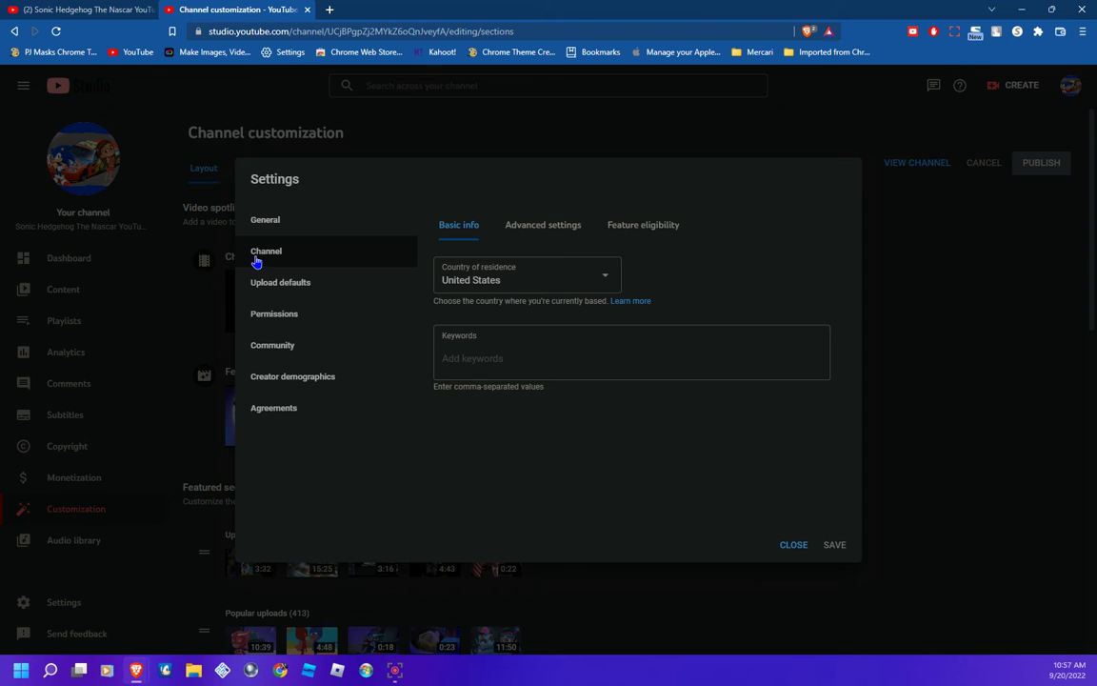
{"action": "left_click", "coordinate": [534, 236]}
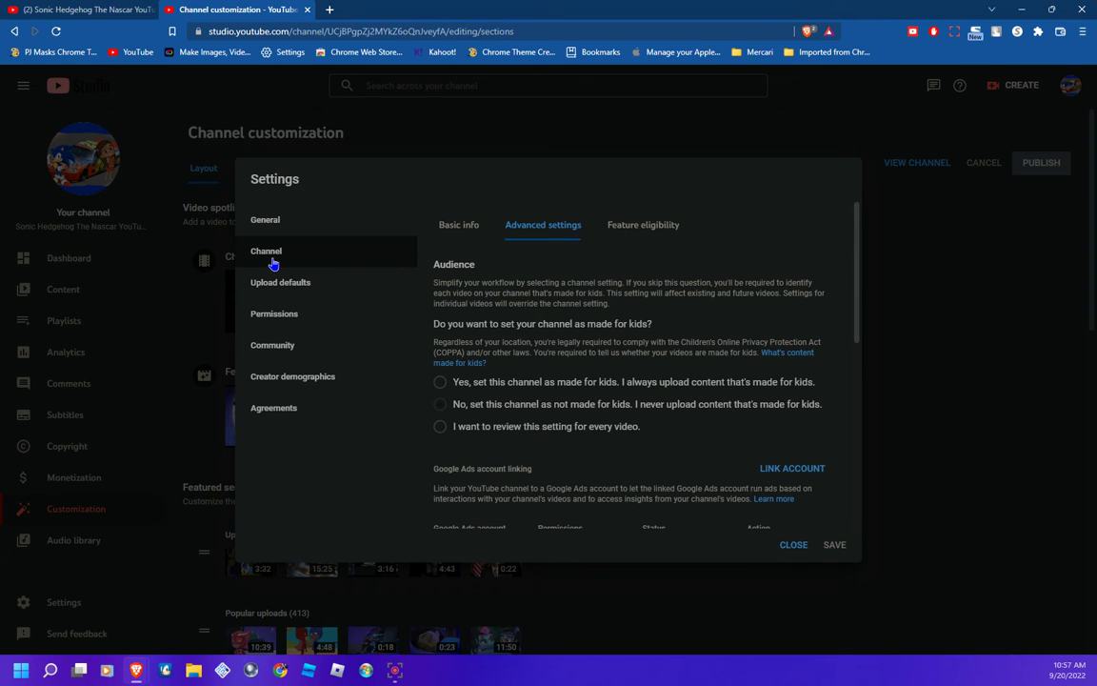
{"action": "left_click", "coordinate": [459, 235]}
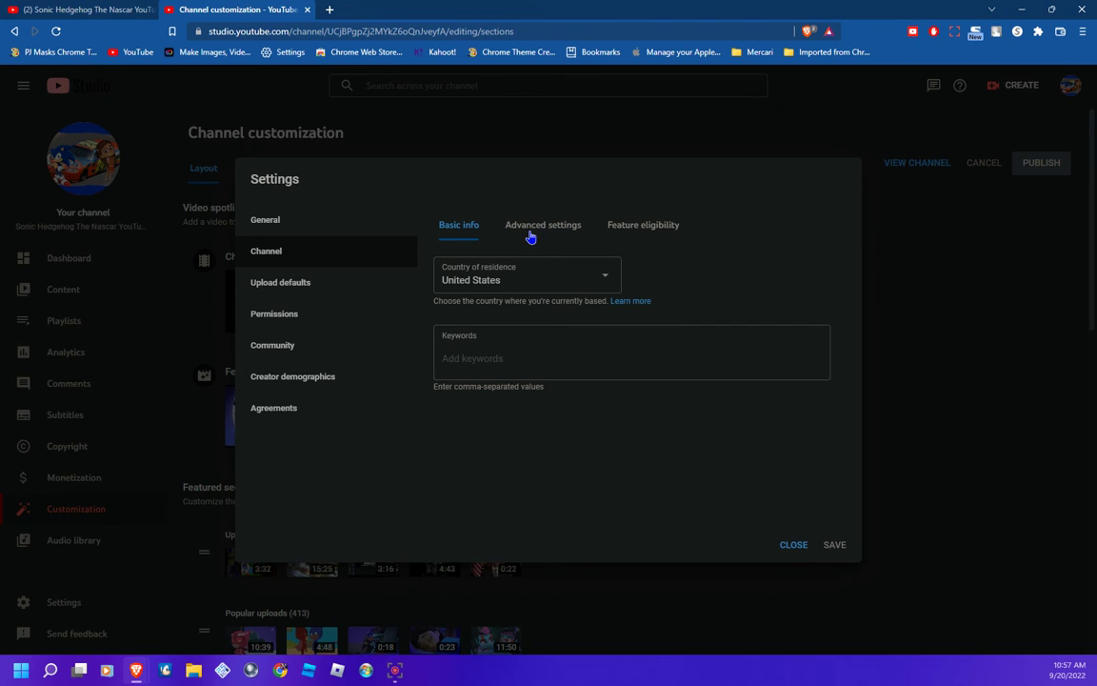
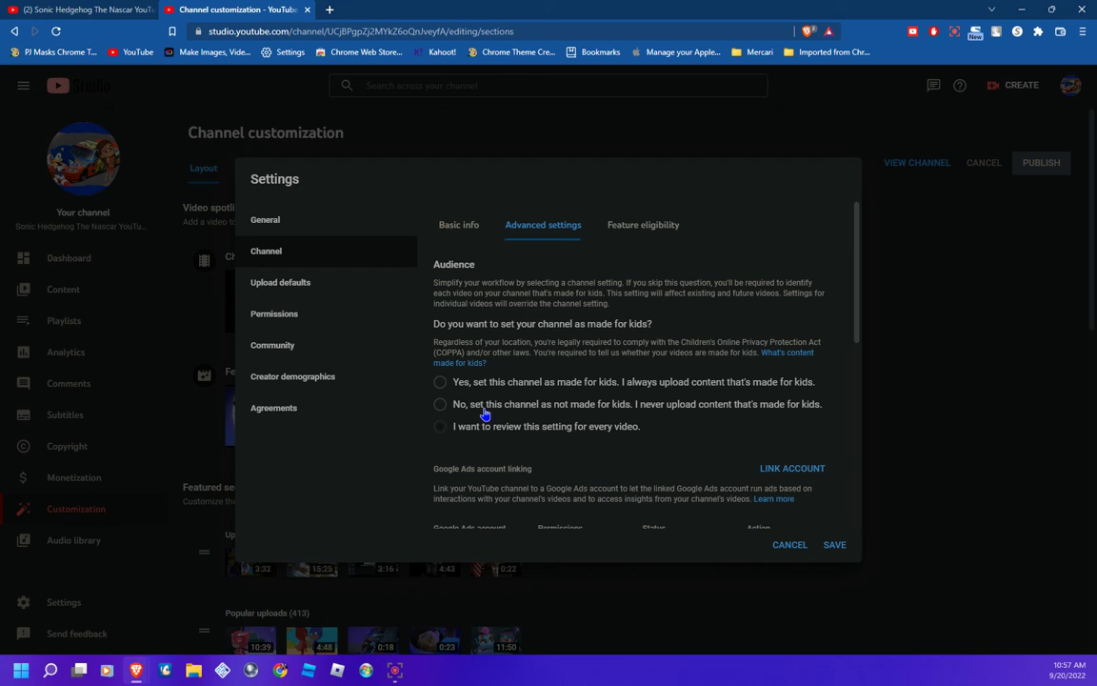
{"action": "left_click", "coordinate": [443, 409]}
{"action": "left_click", "coordinate": [794, 554]}
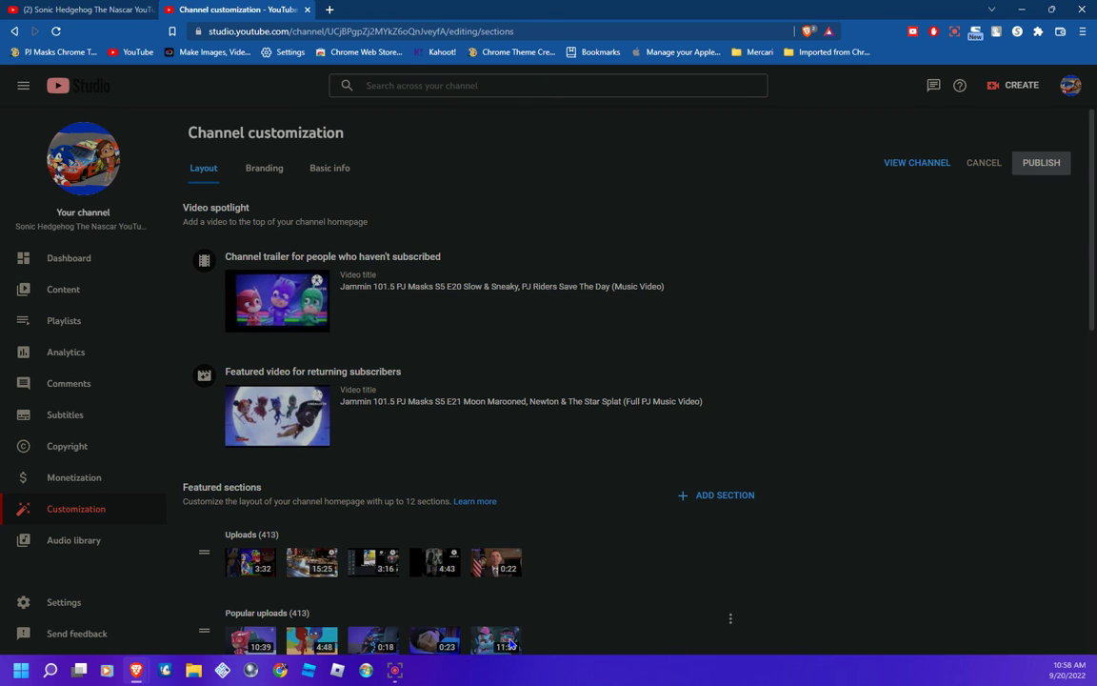
Show the channel's uploaded videos in the Studio content list, and minimise the browser window to reach the desktop
{"action": "left_click", "coordinate": [127, 301]}
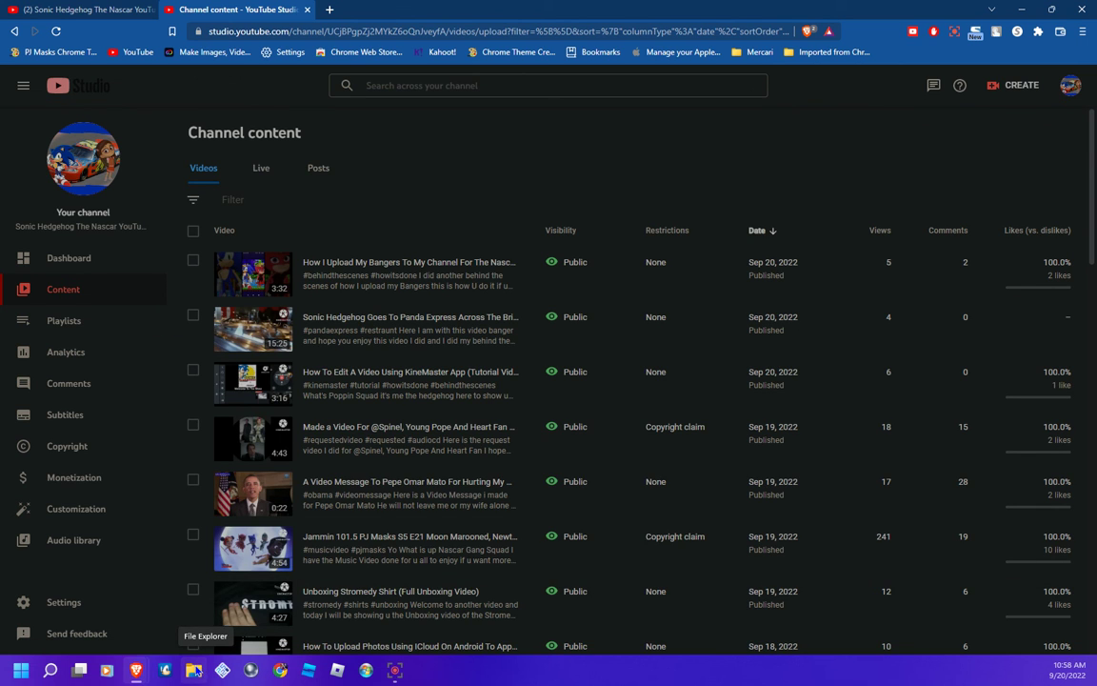
{"action": "left_click", "coordinate": [1022, 9]}
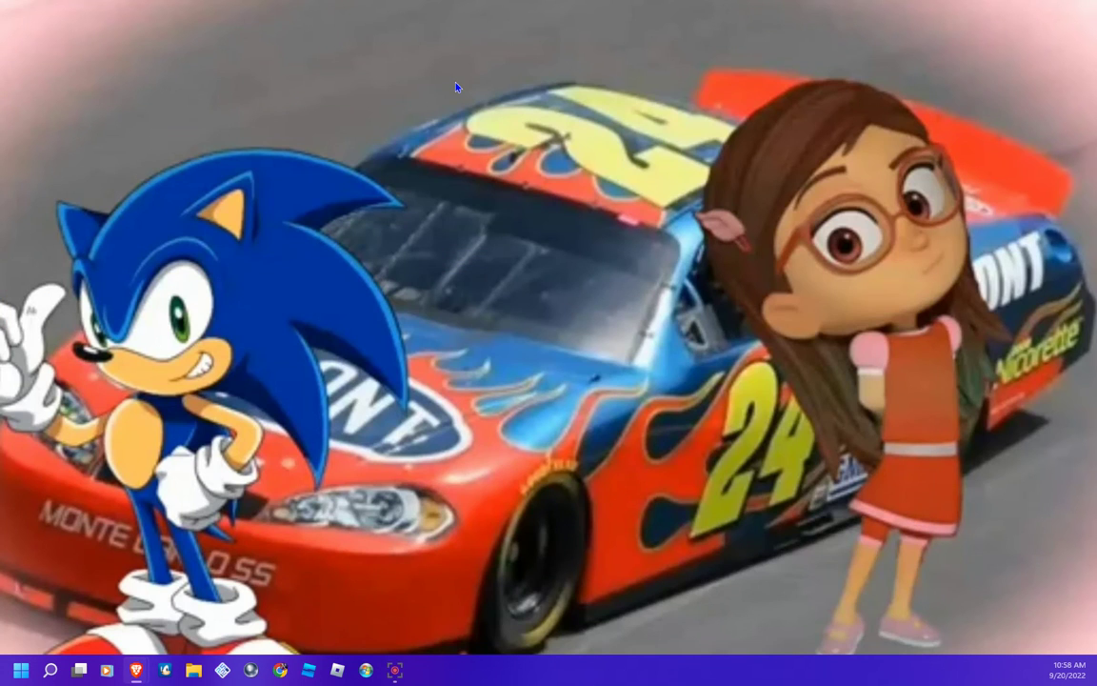